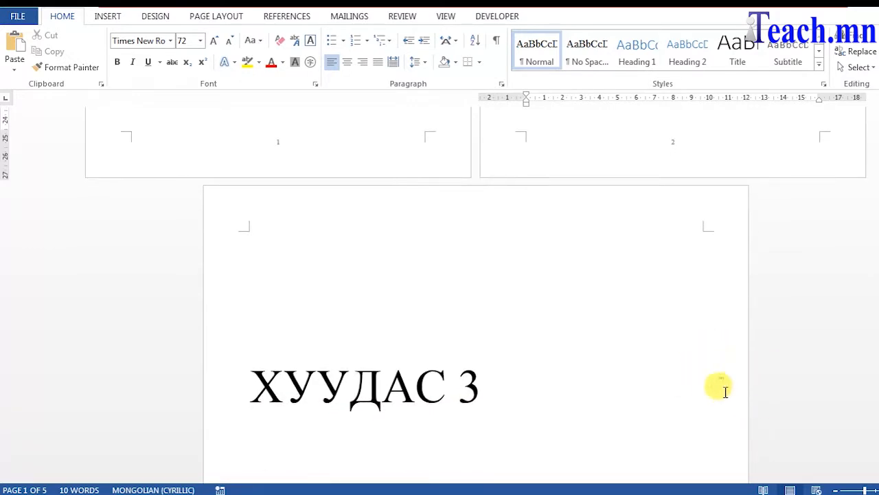
{"action": "scroll", "coordinate": [711, 407], "scroll_direction": "down", "scroll_amount": 5}
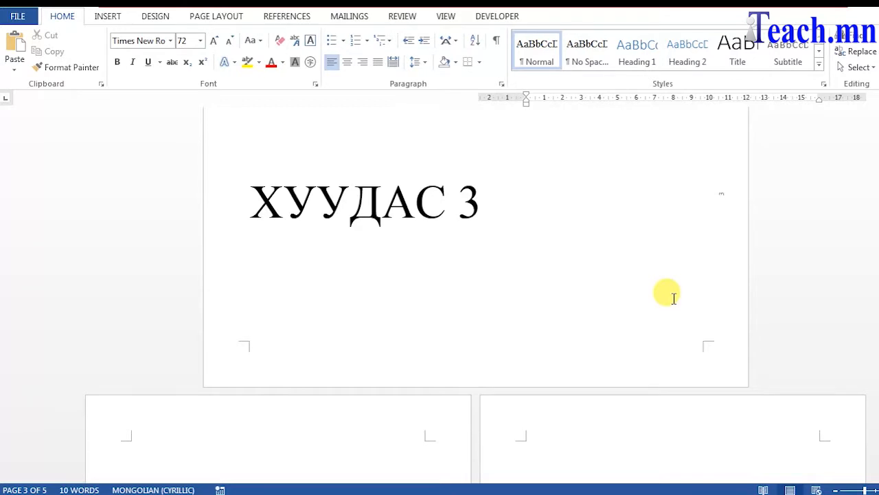
Insert page numbers centred at the bottom of the pages using the Plain Number 2 style.
{"action": "scroll", "coordinate": [714, 268], "scroll_direction": "down", "scroll_amount": 7}
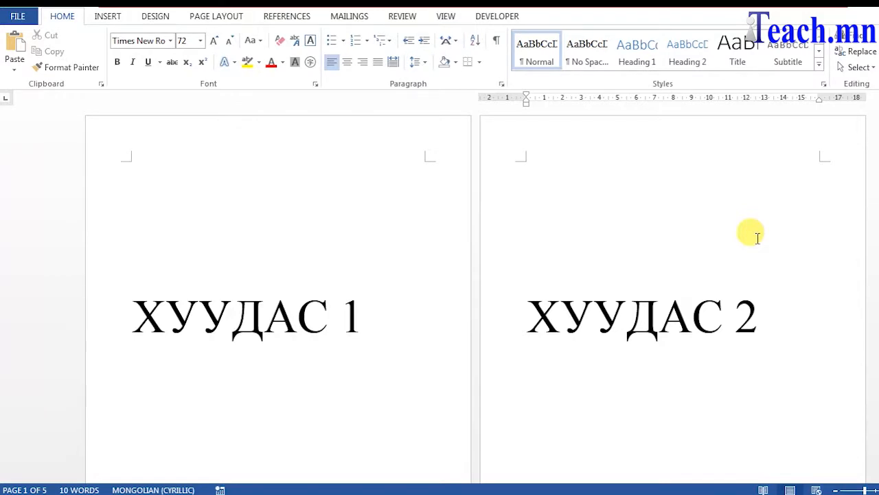
{"action": "scroll", "coordinate": [687, 238], "scroll_direction": "down", "scroll_amount": 5}
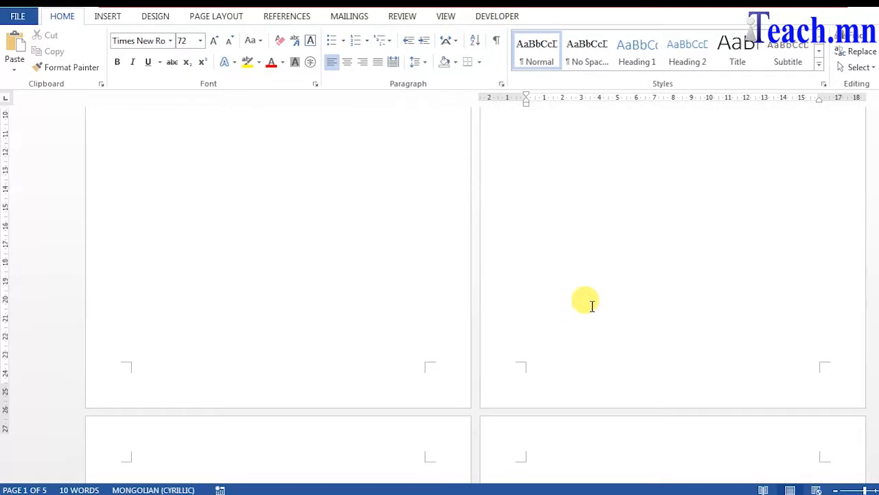
{"action": "scroll", "coordinate": [585, 294], "scroll_direction": "up", "scroll_amount": 5}
{"action": "scroll", "coordinate": [585, 302], "scroll_direction": "down", "scroll_amount": 11}
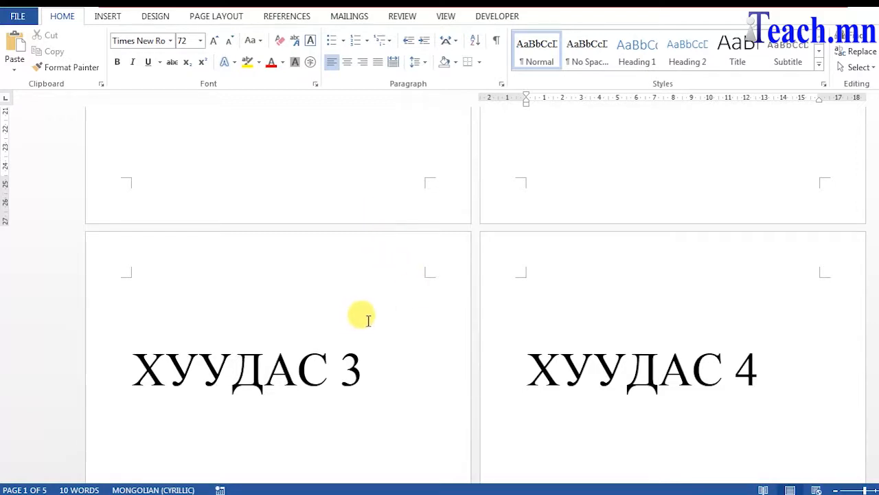
{"action": "scroll", "coordinate": [426, 302], "scroll_direction": "up", "scroll_amount": 6}
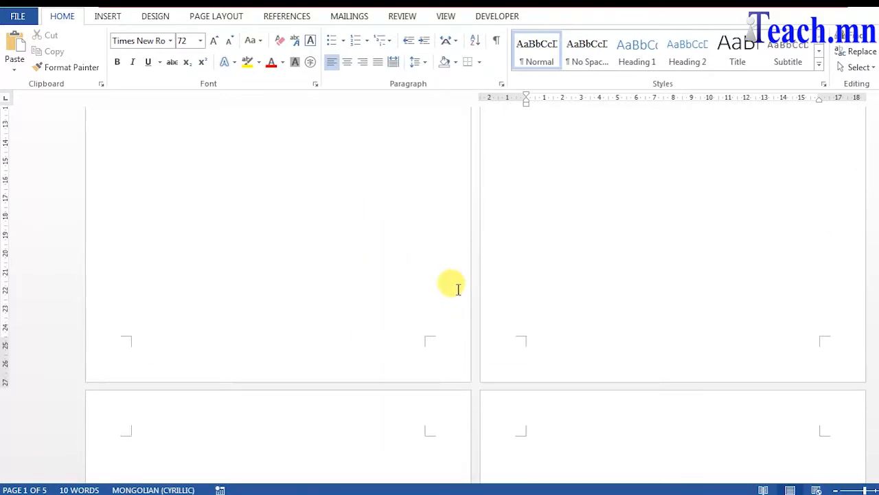
{"action": "left_click", "coordinate": [103, 20]}
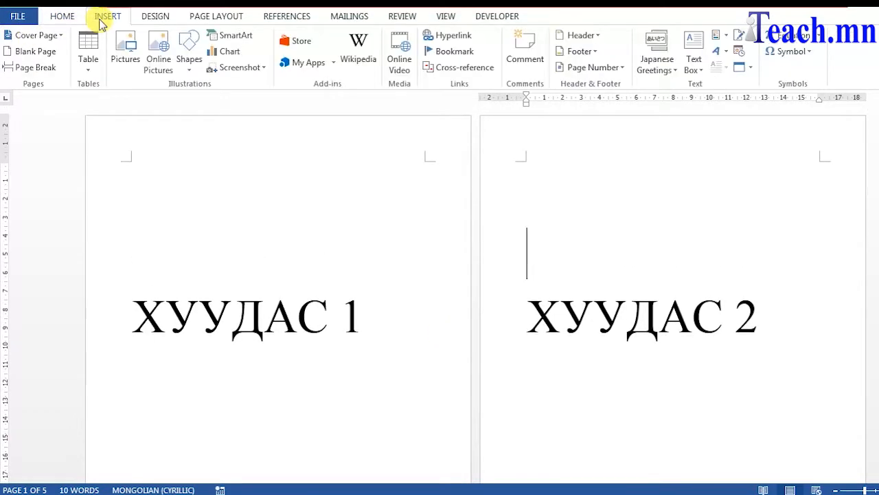
{"action": "left_click", "coordinate": [593, 67]}
{"action": "mouse_move", "coordinate": [628, 108]}
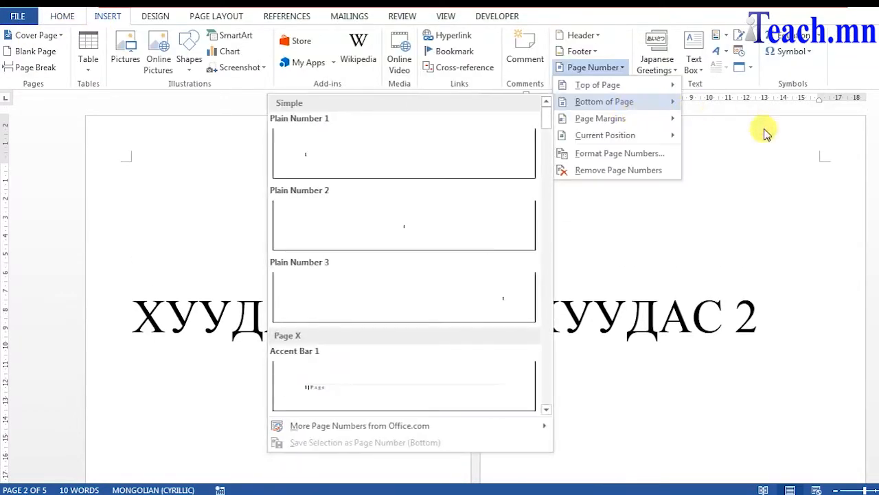
{"action": "left_click", "coordinate": [443, 227]}
{"action": "left_click", "coordinate": [727, 55]}
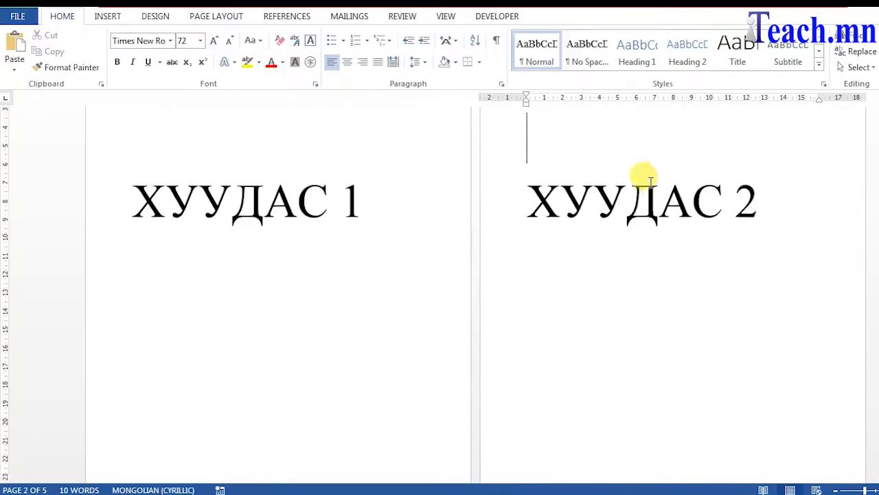
Insert a Next Page section break at the end of page 2.
{"action": "scroll", "coordinate": [575, 299], "scroll_direction": "down", "scroll_amount": 5}
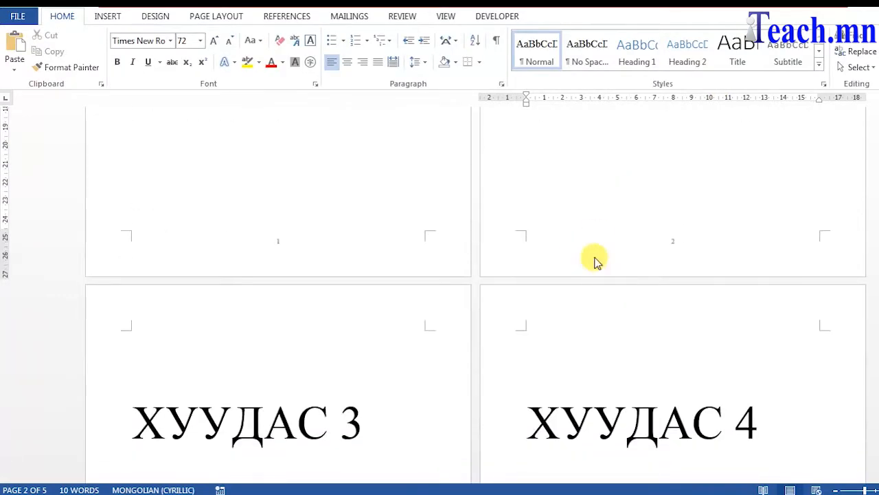
{"action": "left_click", "coordinate": [206, 17]}
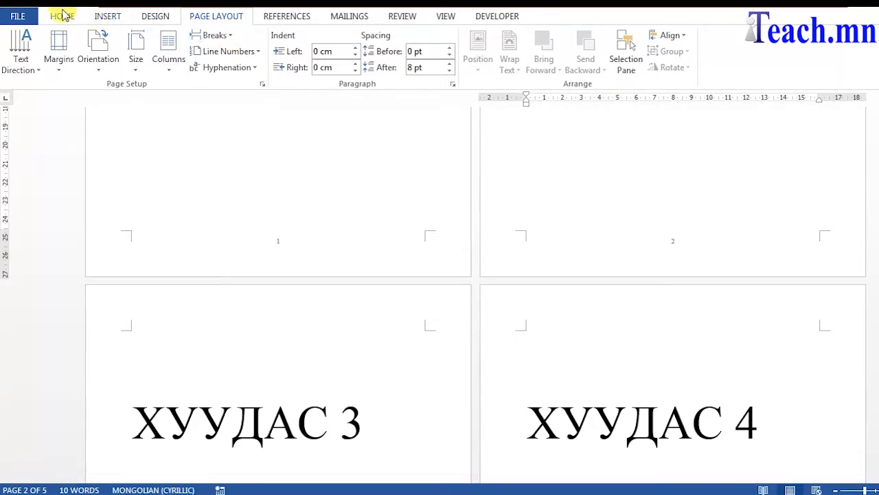
{"action": "left_click", "coordinate": [231, 35]}
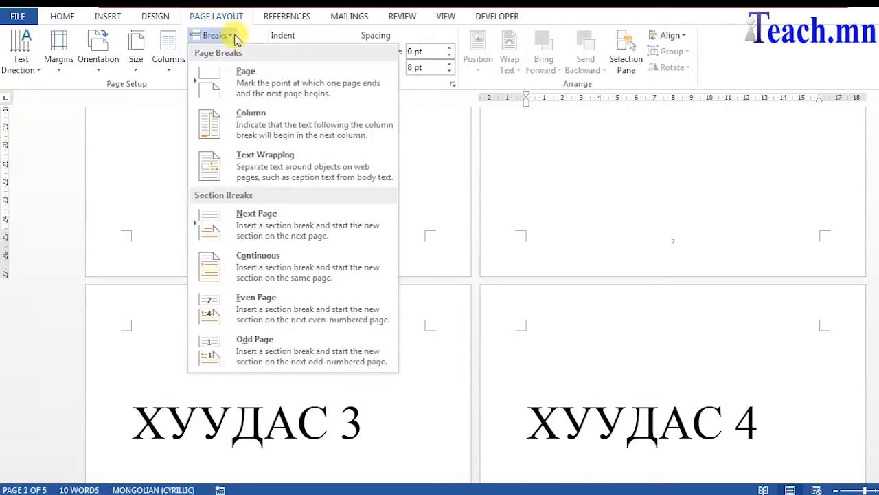
{"action": "left_click", "coordinate": [349, 232]}
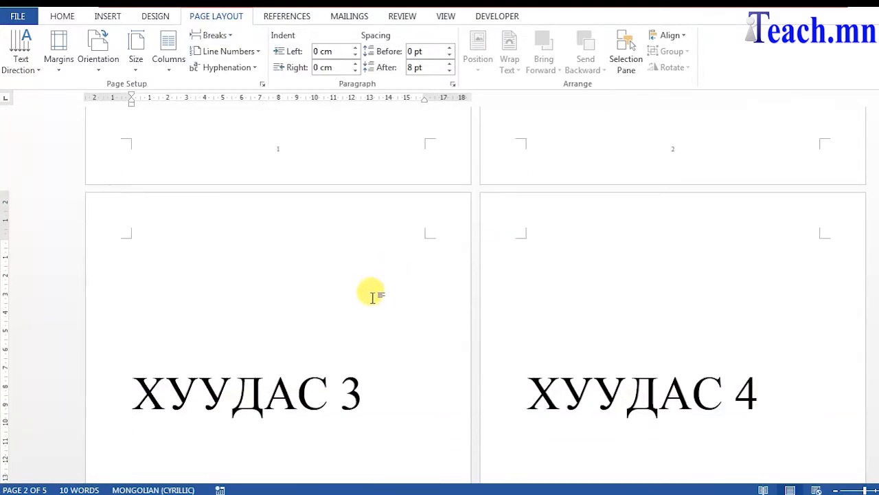
Switch the page 3 section to landscape and insert a Next Page section break after its text.
{"action": "left_click", "coordinate": [109, 67]}
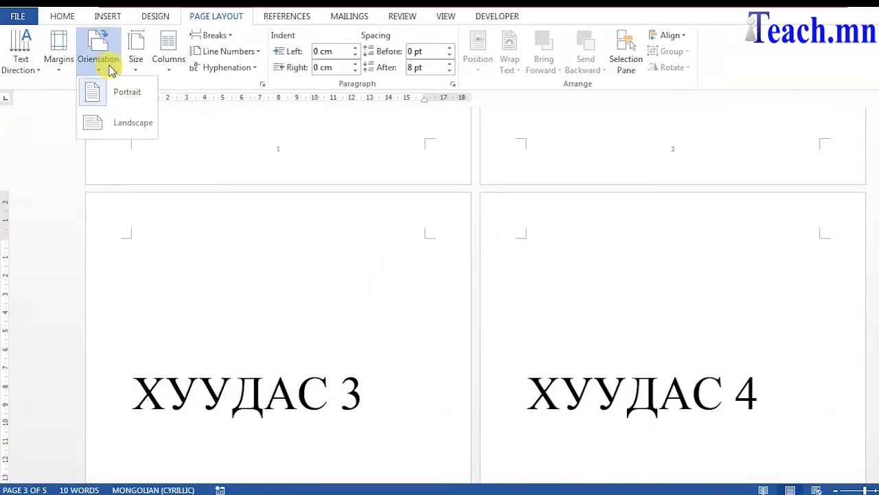
{"action": "left_click", "coordinate": [122, 131]}
{"action": "scroll", "coordinate": [382, 209], "scroll_direction": "down", "scroll_amount": 4}
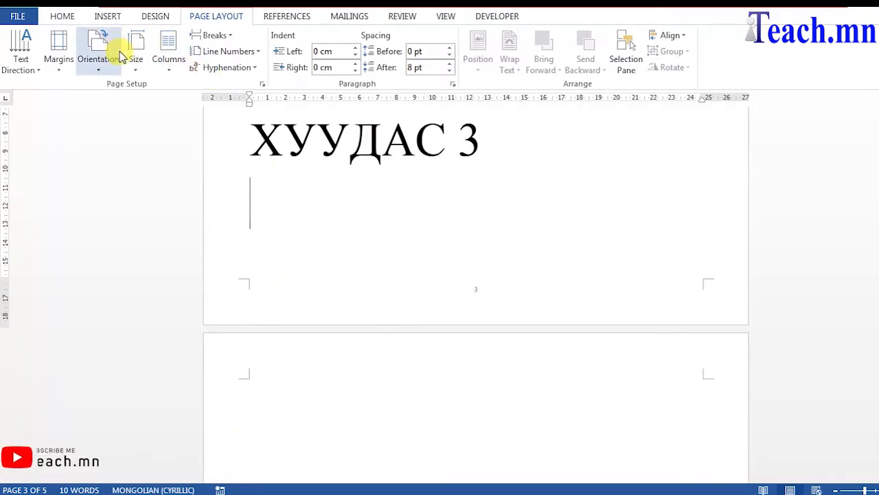
{"action": "left_click", "coordinate": [226, 35]}
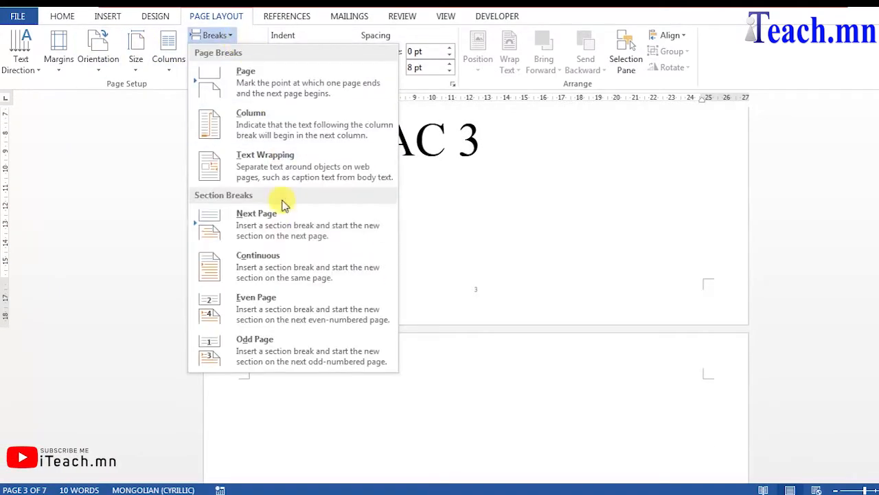
{"action": "left_click", "coordinate": [295, 235]}
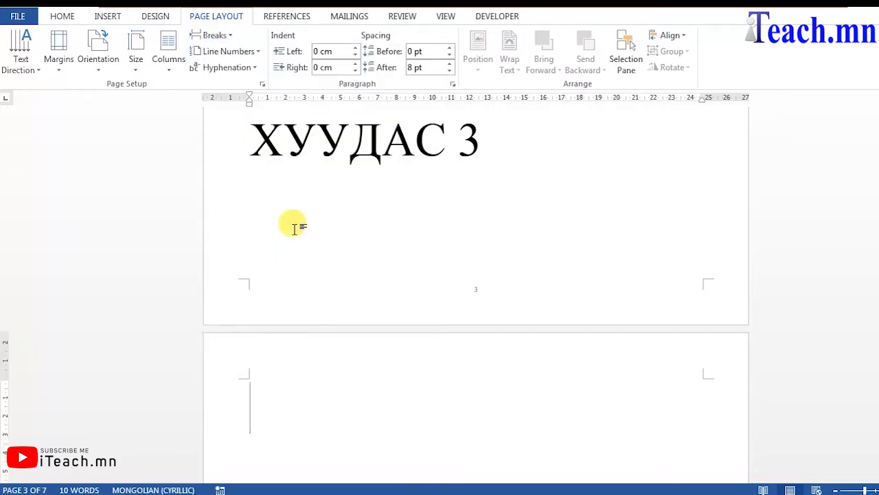
Set the section following page 3 back to portrait orientation.
{"action": "scroll", "coordinate": [363, 210], "scroll_direction": "down", "scroll_amount": 1}
{"action": "scroll", "coordinate": [408, 206], "scroll_direction": "down", "scroll_amount": 5}
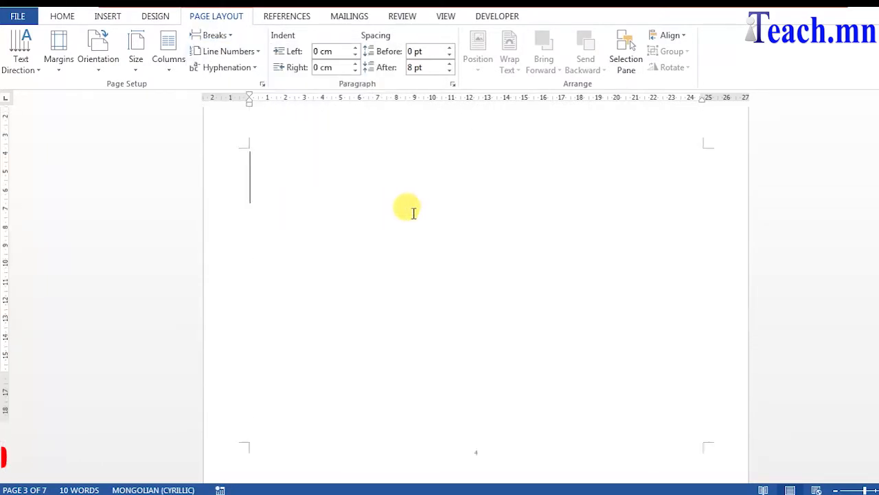
{"action": "left_click", "coordinate": [98, 55]}
{"action": "left_click", "coordinate": [117, 103]}
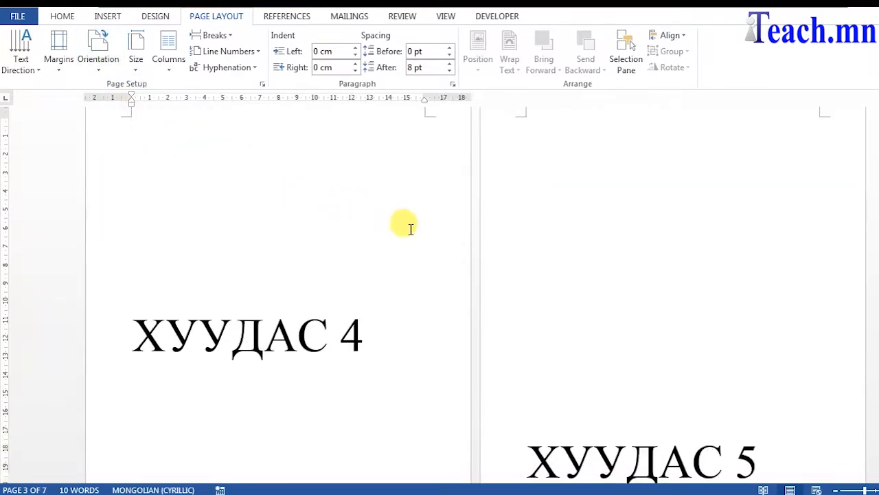
Delete the surplus empty paragraphs at the start of the new portrait section.
{"action": "left_click", "coordinate": [547, 215]}
{"action": "key", "text": "Delete"}
{"action": "key", "text": "Delete"}
Turn on the display of formatting marks.
{"action": "scroll", "coordinate": [577, 230], "scroll_direction": "up", "scroll_amount": 6}
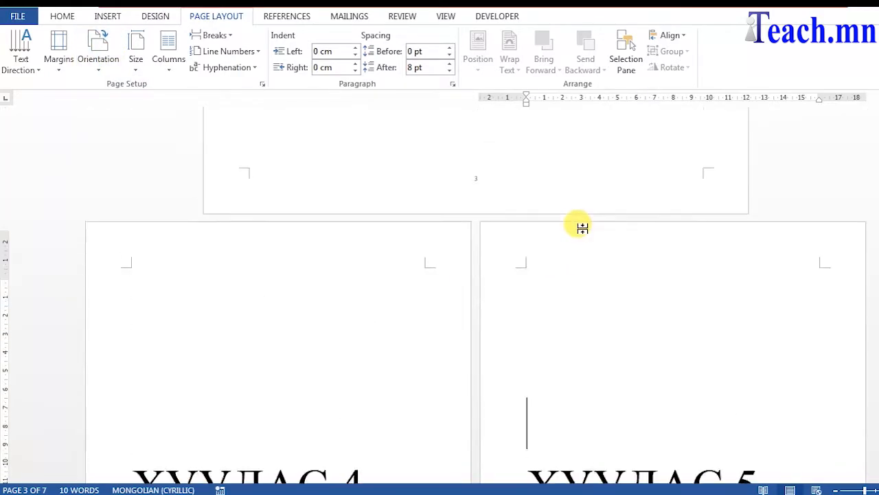
{"action": "scroll", "coordinate": [596, 236], "scroll_direction": "up", "scroll_amount": 10}
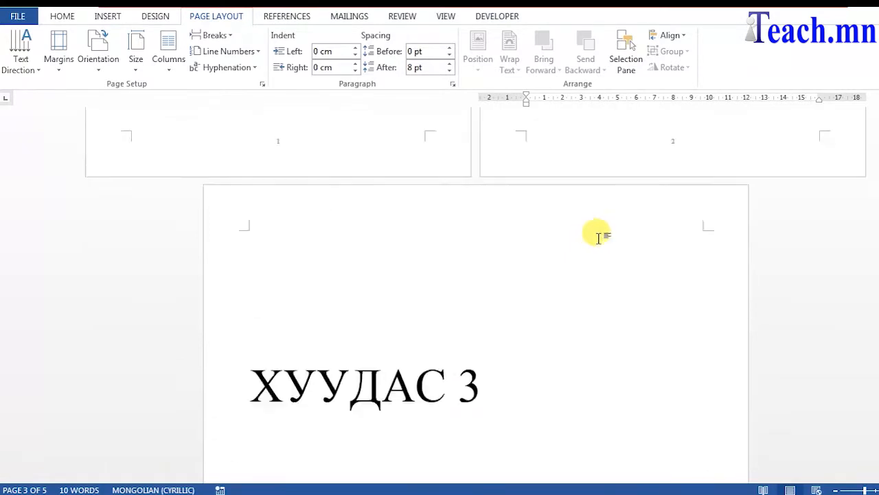
{"action": "scroll", "coordinate": [529, 158], "scroll_direction": "down", "scroll_amount": 15}
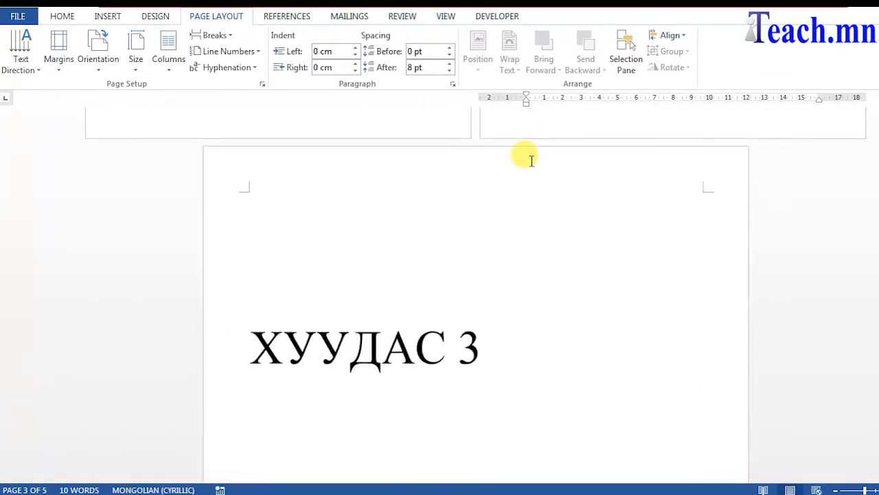
{"action": "scroll", "coordinate": [524, 207], "scroll_direction": "up", "scroll_amount": 3}
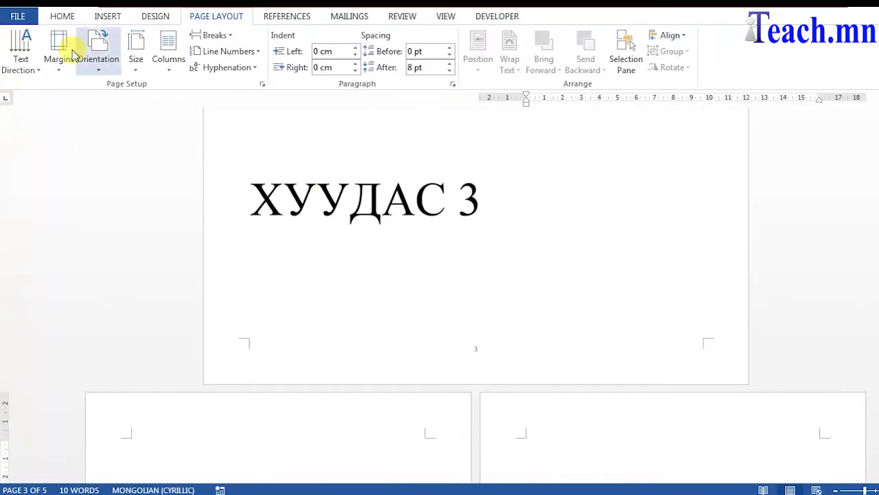
{"action": "left_click", "coordinate": [63, 16]}
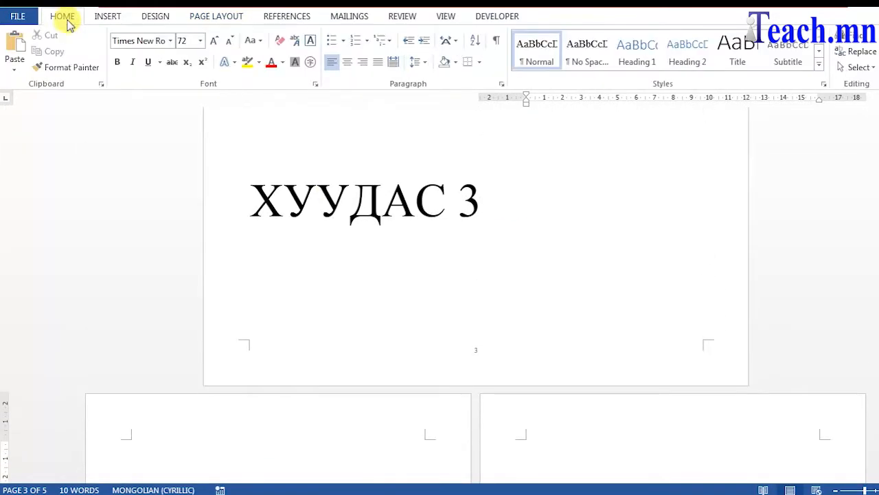
{"action": "left_click", "coordinate": [496, 41]}
Inspect the section breaks between the pages, then hide the formatting marks again.
{"action": "scroll", "coordinate": [594, 230], "scroll_direction": "up", "scroll_amount": 3}
{"action": "scroll", "coordinate": [594, 230], "scroll_direction": "up", "scroll_amount": 6}
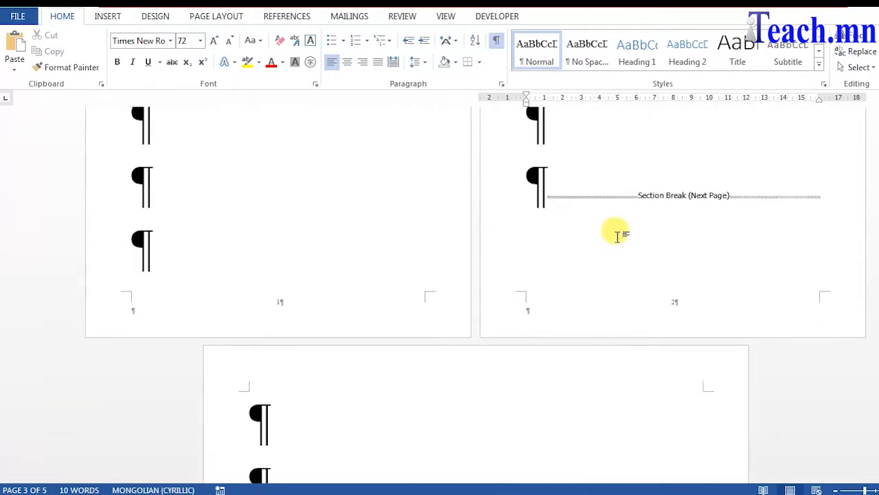
{"action": "left_click", "coordinate": [553, 354]}
{"action": "scroll", "coordinate": [598, 250], "scroll_direction": "up", "scroll_amount": 1}
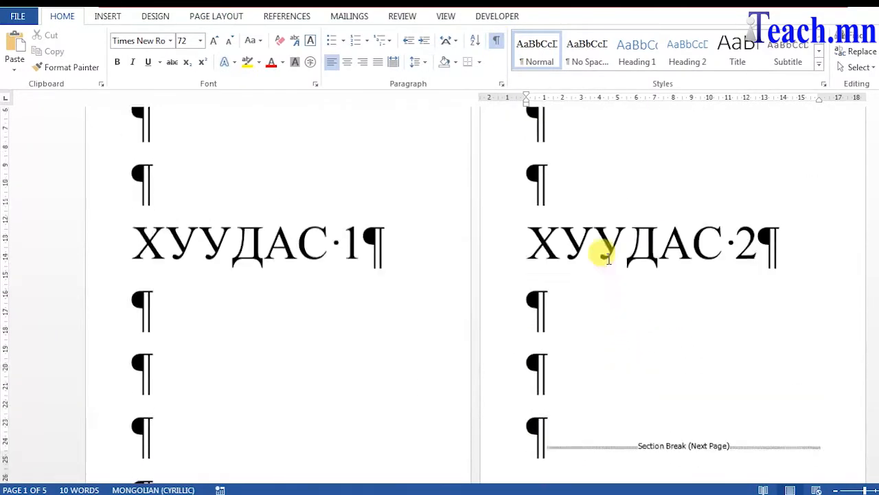
{"action": "scroll", "coordinate": [593, 247], "scroll_direction": "down", "scroll_amount": 6}
{"action": "left_click", "coordinate": [501, 309]}
{"action": "scroll", "coordinate": [564, 295], "scroll_direction": "down", "scroll_amount": 5}
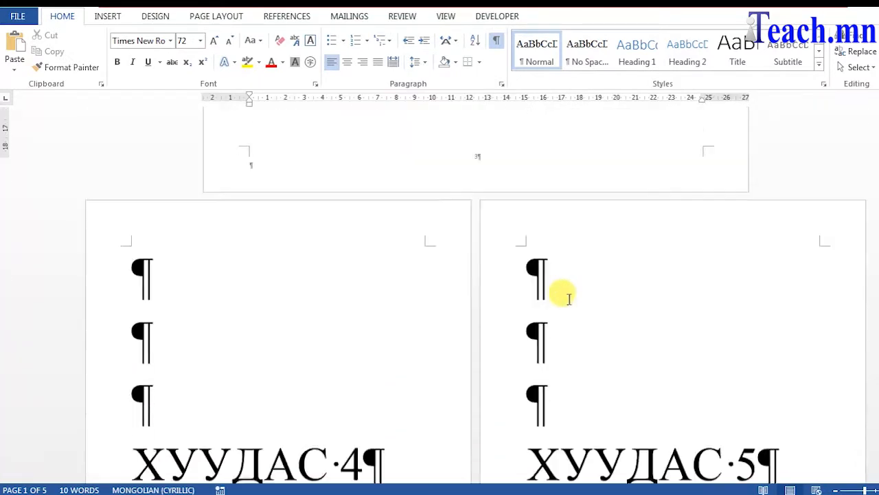
{"action": "scroll", "coordinate": [557, 281], "scroll_direction": "up", "scroll_amount": 3}
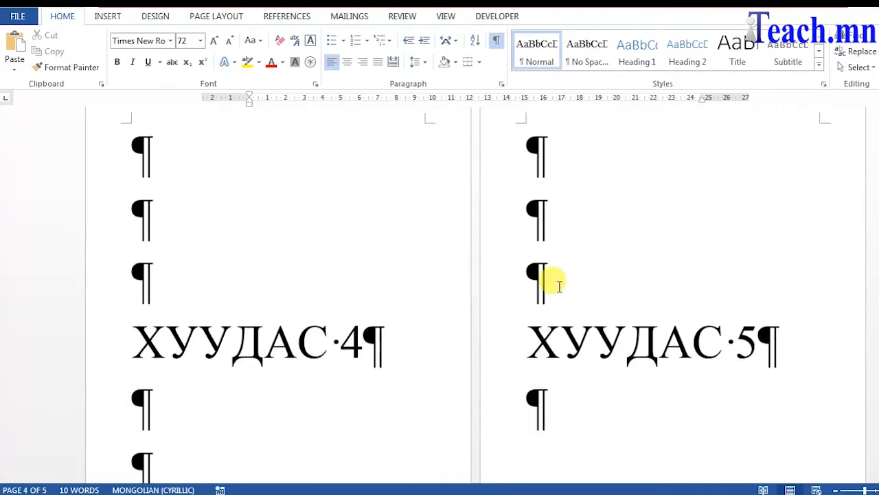
{"action": "scroll", "coordinate": [526, 240], "scroll_direction": "up", "scroll_amount": 3}
{"action": "left_click", "coordinate": [495, 43]}
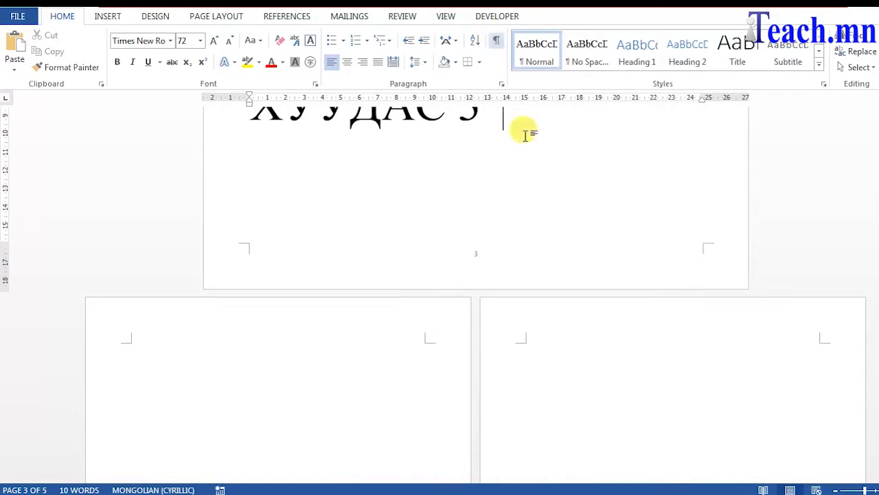
Open the footer of landscape page 3 and turn off Link to Previous.
{"action": "scroll", "coordinate": [602, 244], "scroll_direction": "up", "scroll_amount": 4}
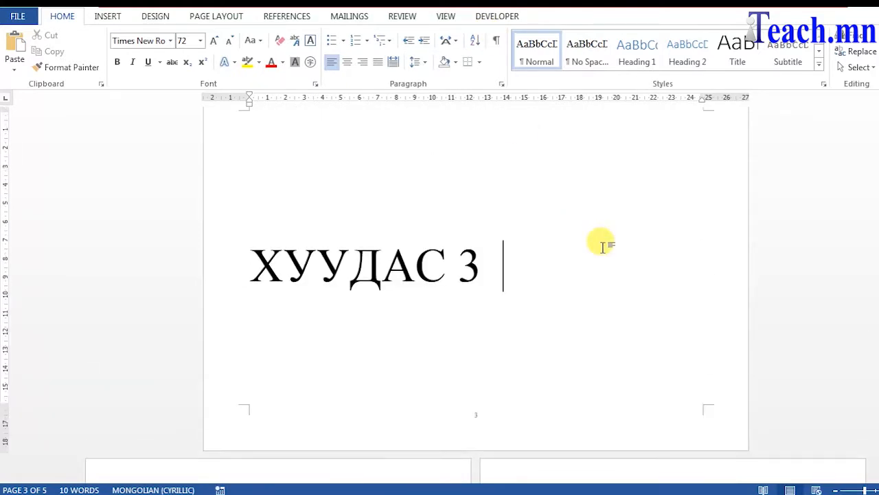
{"action": "scroll", "coordinate": [608, 252], "scroll_direction": "up", "scroll_amount": 3}
{"action": "scroll", "coordinate": [601, 240], "scroll_direction": "down", "scroll_amount": 5}
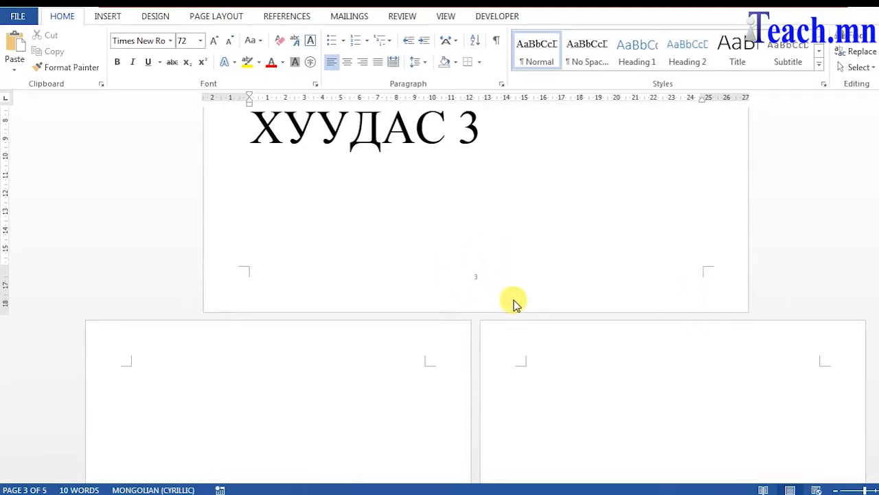
{"action": "scroll", "coordinate": [514, 301], "scroll_direction": "up", "scroll_amount": 3}
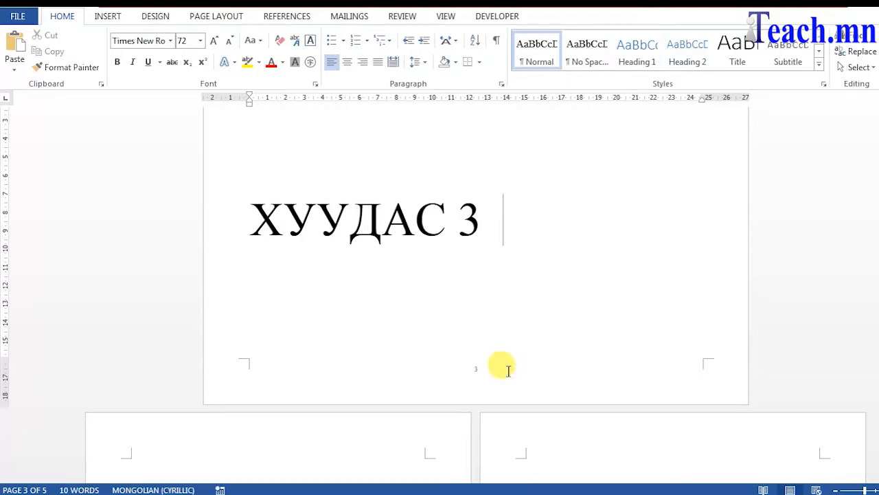
{"action": "double_click", "coordinate": [506, 367]}
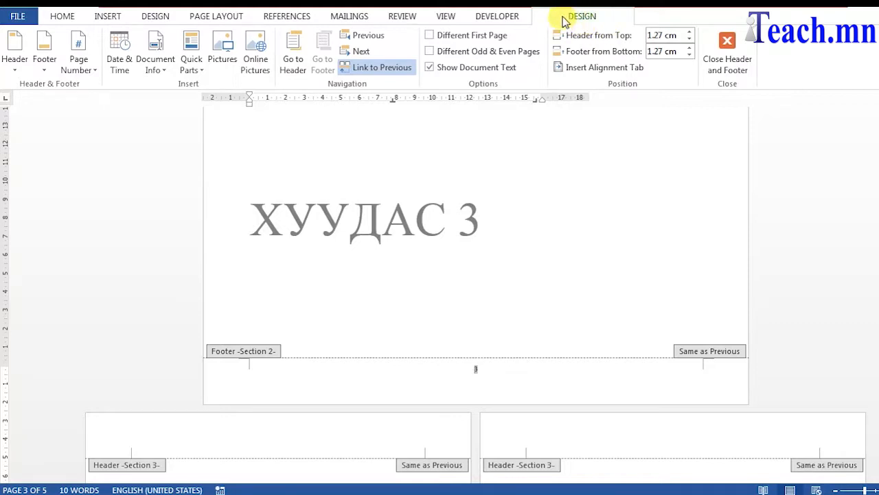
{"action": "left_click", "coordinate": [387, 77]}
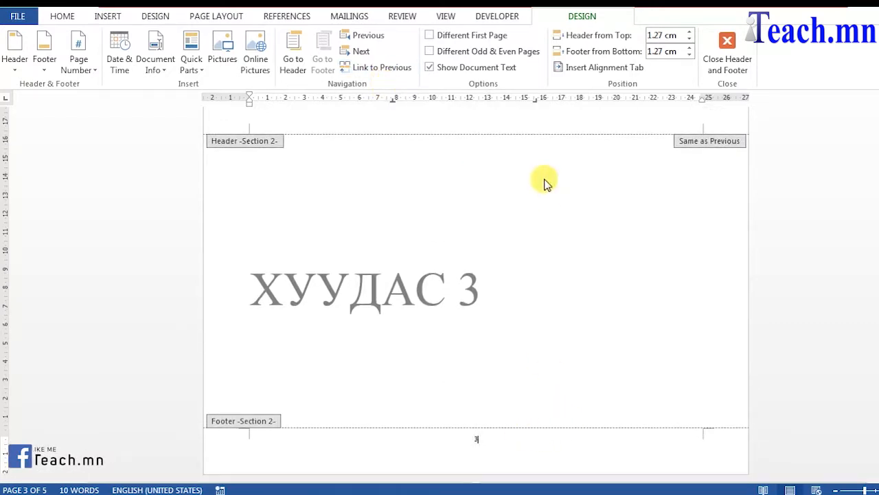
{"action": "scroll", "coordinate": [584, 192], "scroll_direction": "down", "scroll_amount": 5}
{"action": "scroll", "coordinate": [594, 213], "scroll_direction": "down", "scroll_amount": 3}
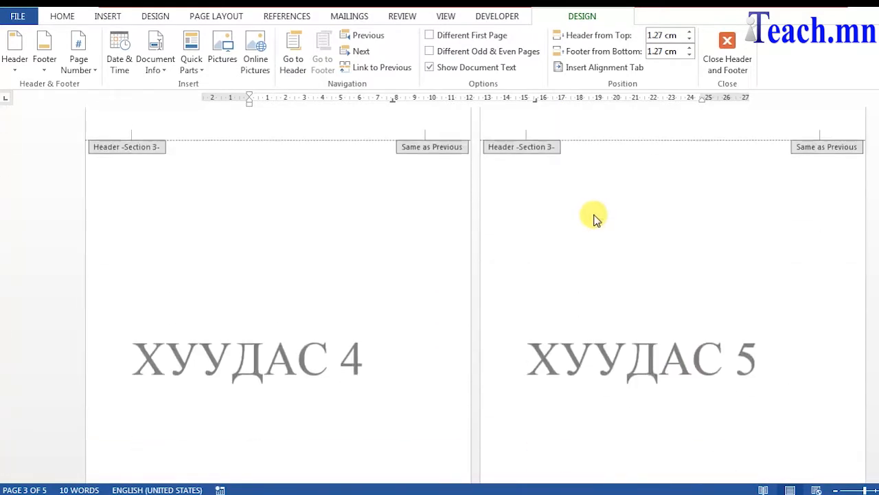
{"action": "scroll", "coordinate": [526, 169], "scroll_direction": "down", "scroll_amount": 3}
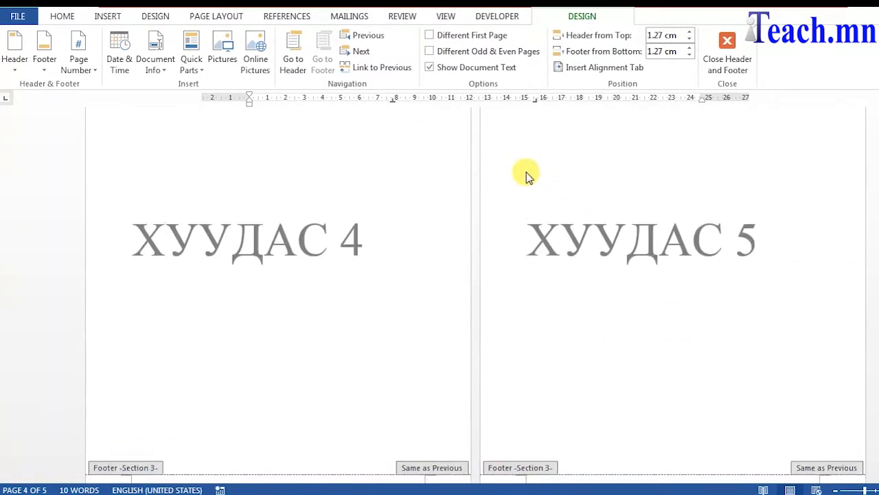
Turn off Link to Previous for the footer of section 3 on pages 4 and 5.
{"action": "left_click", "coordinate": [315, 442]}
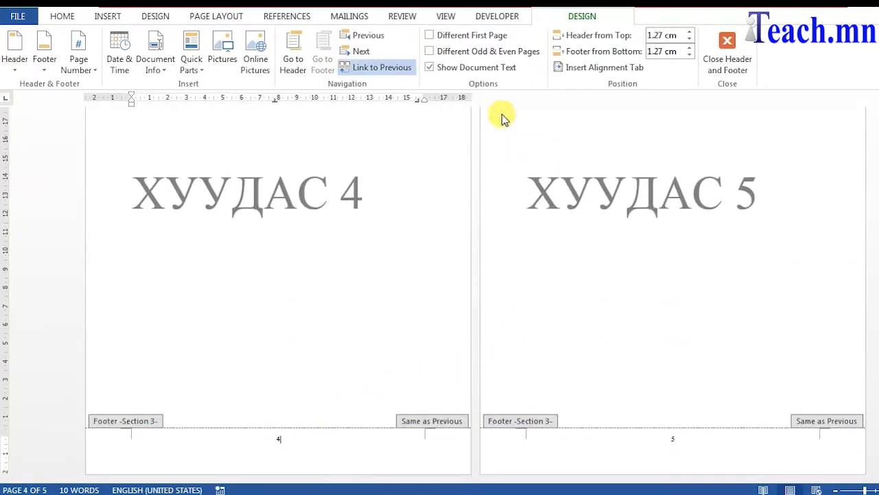
{"action": "left_click", "coordinate": [389, 77]}
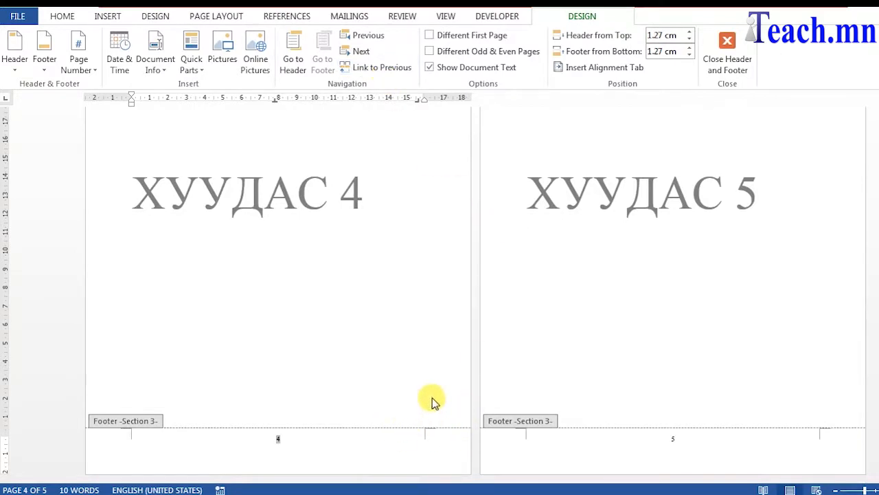
{"action": "left_click", "coordinate": [376, 68]}
{"action": "left_click", "coordinate": [453, 290]}
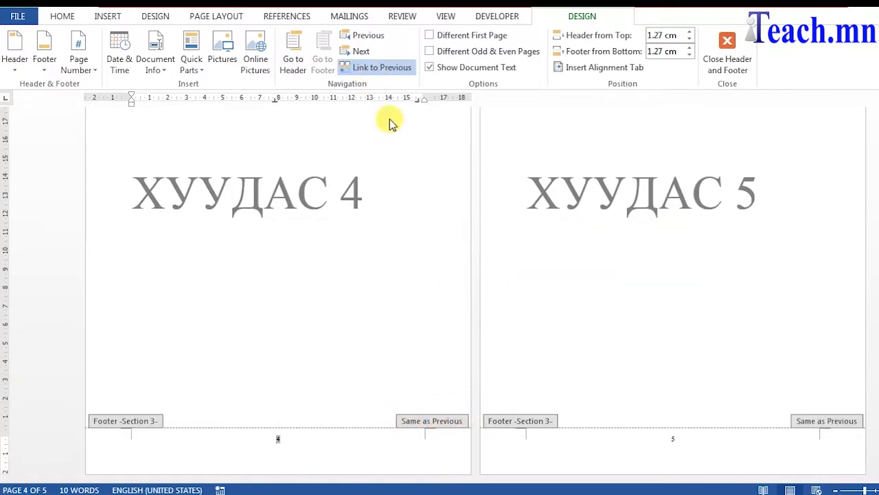
{"action": "left_click", "coordinate": [378, 69]}
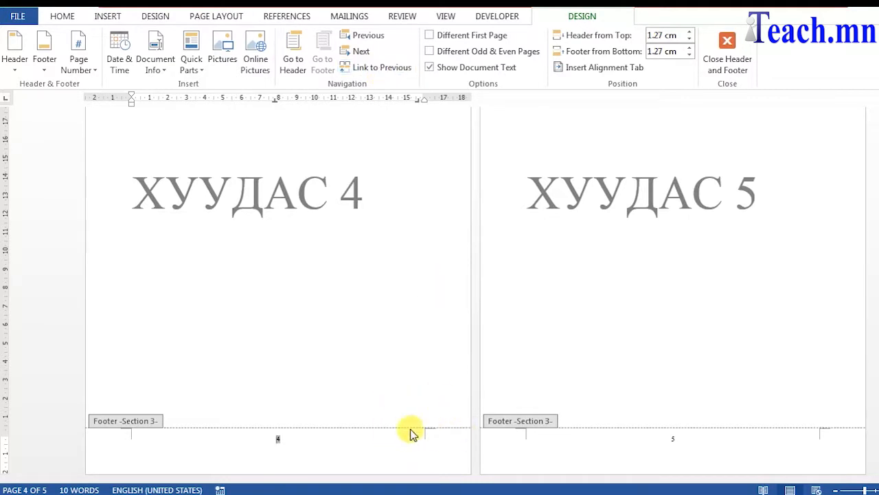
Open the header of landscape page 3 and turn off Link to Previous.
{"action": "scroll", "coordinate": [584, 392], "scroll_direction": "up", "scroll_amount": 6}
{"action": "left_click", "coordinate": [527, 232]}
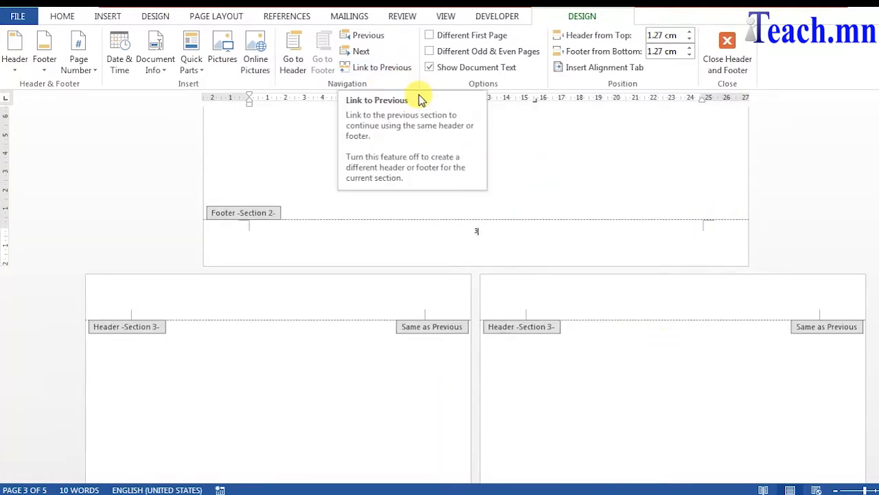
{"action": "scroll", "coordinate": [584, 220], "scroll_direction": "up", "scroll_amount": 5}
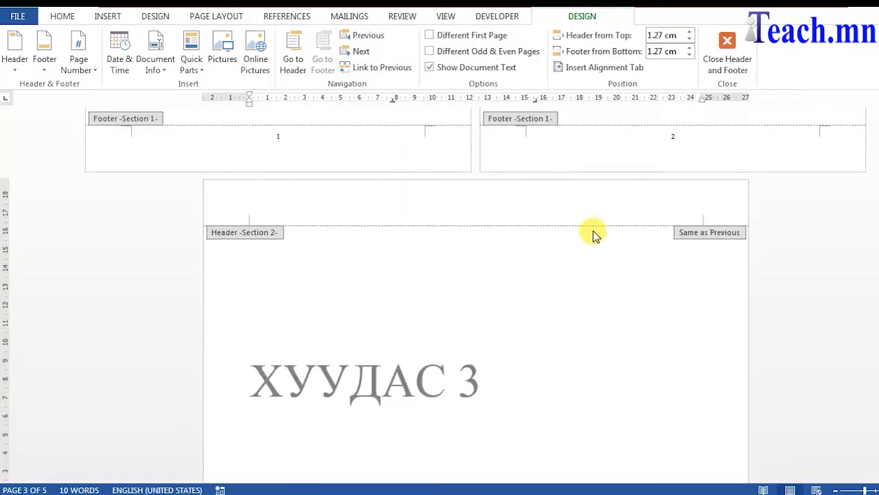
{"action": "left_click", "coordinate": [585, 208]}
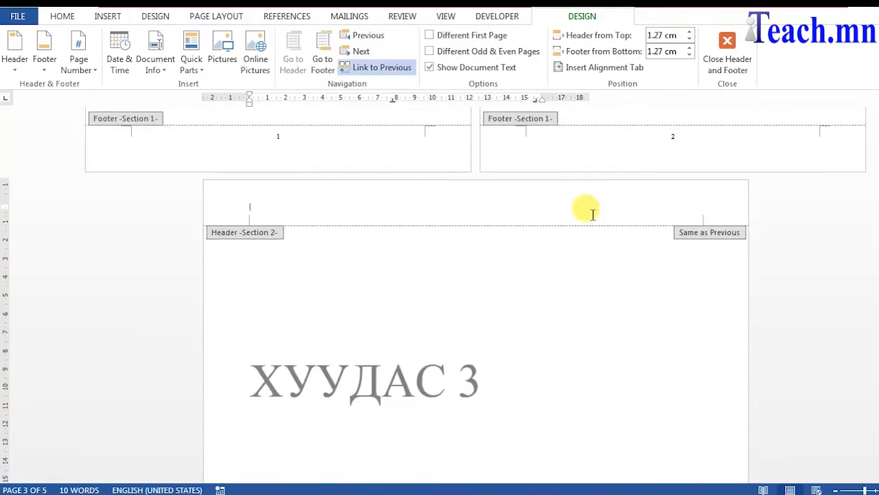
{"action": "left_click", "coordinate": [384, 69]}
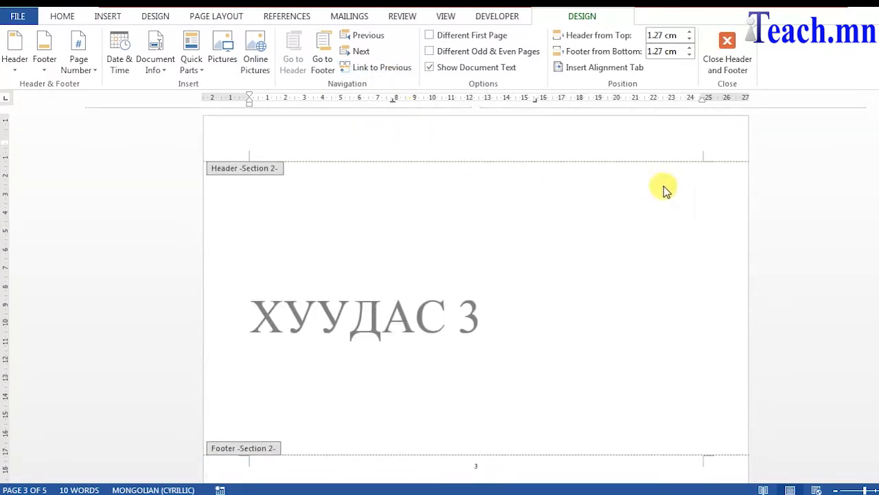
Turn off Link to Previous for the header of section 3 on page 4.
{"action": "scroll", "coordinate": [715, 248], "scroll_direction": "down", "scroll_amount": 5}
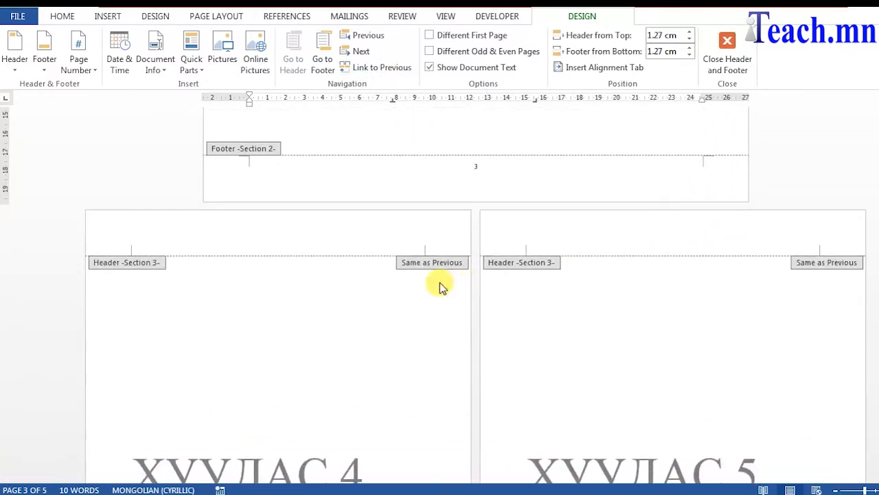
{"action": "left_click", "coordinate": [384, 236]}
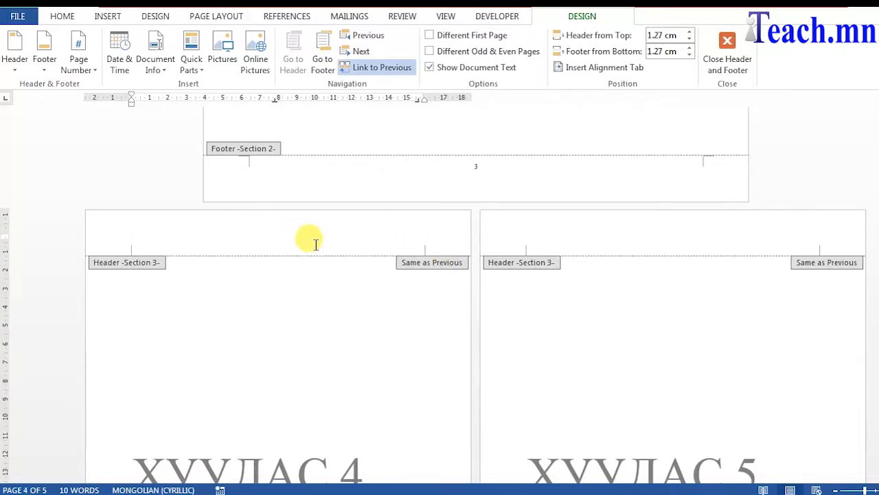
{"action": "left_click", "coordinate": [384, 68]}
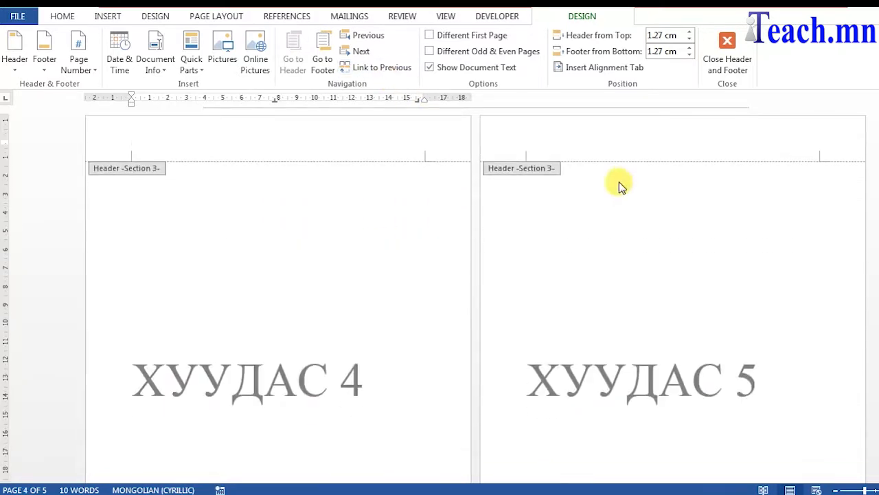
Insert a page number in page 3's right page margin using the Large, Right style.
{"action": "scroll", "coordinate": [409, 226], "scroll_direction": "up", "scroll_amount": 5}
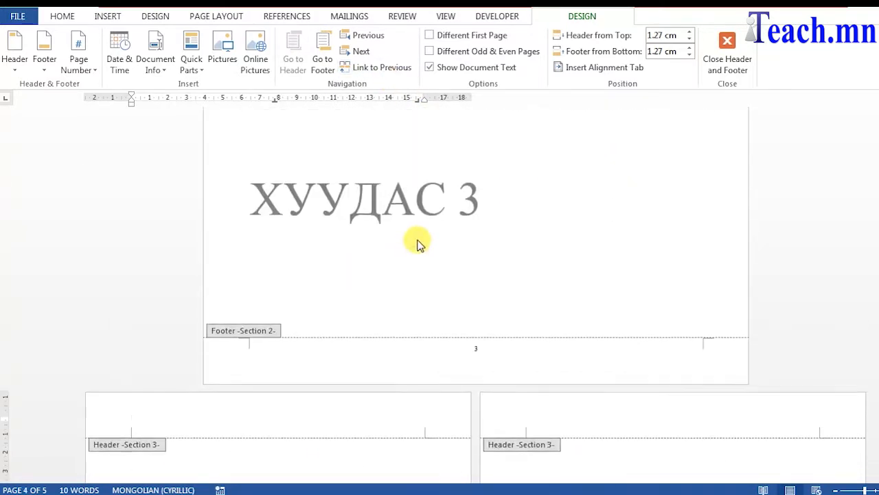
{"action": "left_click", "coordinate": [495, 374]}
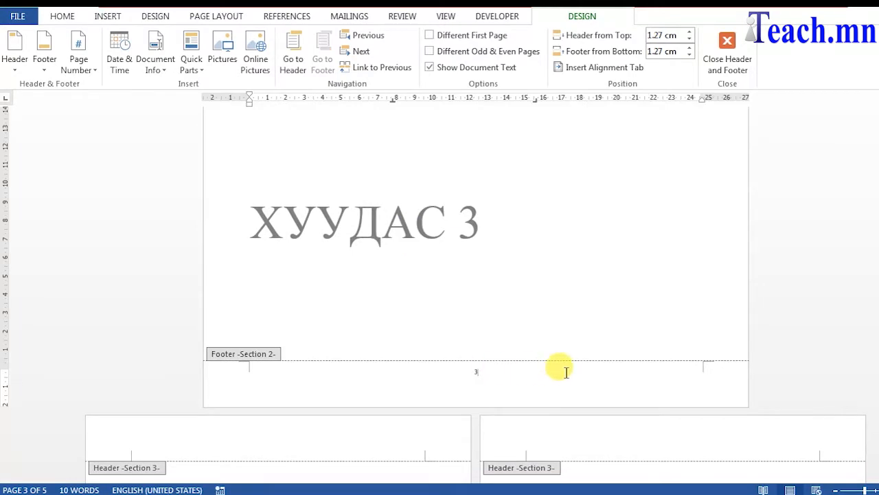
{"action": "left_click", "coordinate": [94, 75]}
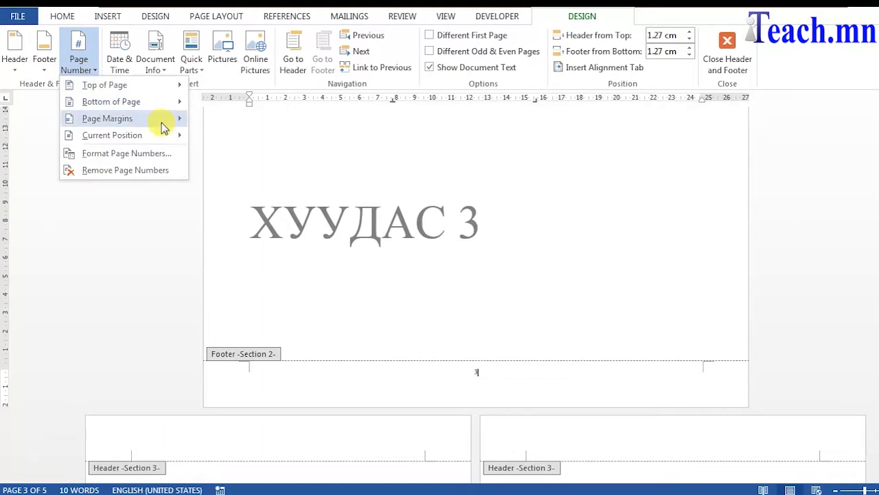
{"action": "mouse_move", "coordinate": [163, 128]}
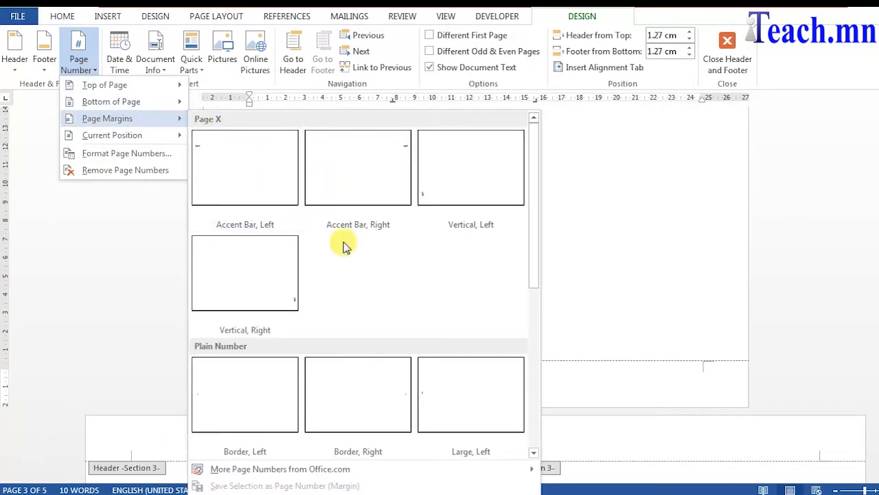
{"action": "left_click_drag", "start_coordinate": [536, 248], "coordinate": [543, 309]}
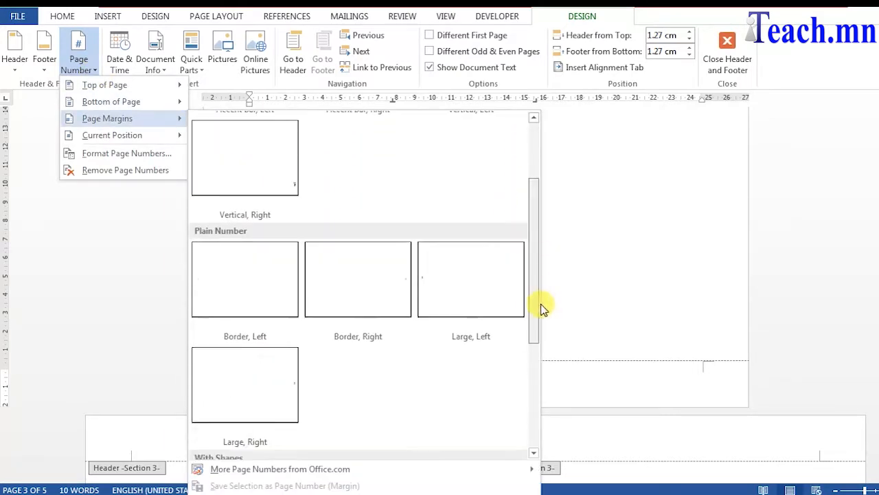
{"action": "left_click", "coordinate": [263, 392]}
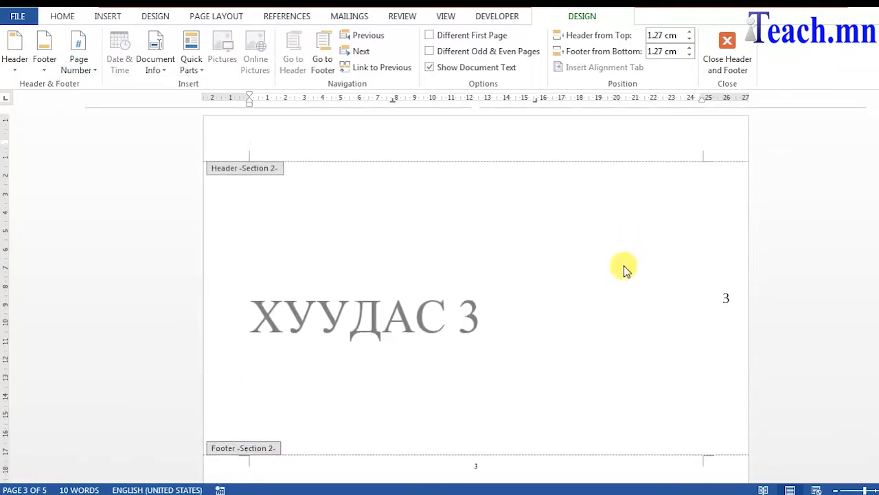
Set the margin page number's font to Times New Roman, size 11.
{"action": "left_click", "coordinate": [725, 302]}
{"action": "double_click", "coordinate": [726, 296]}
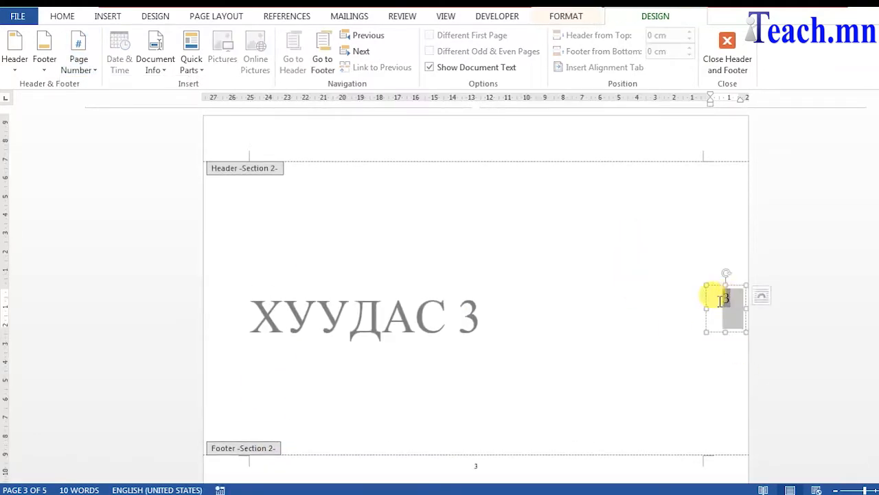
{"action": "left_click", "coordinate": [60, 16]}
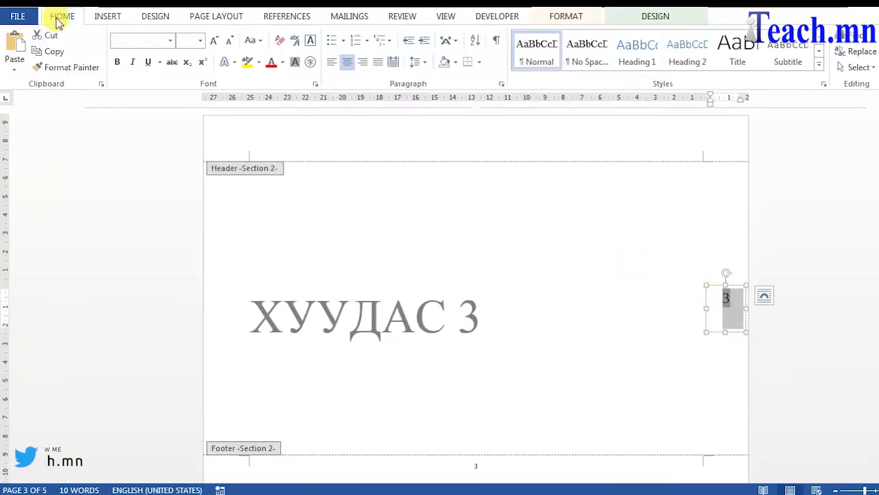
{"action": "left_click", "coordinate": [725, 296]}
{"action": "double_click", "coordinate": [723, 295]}
{"action": "left_click", "coordinate": [770, 255]}
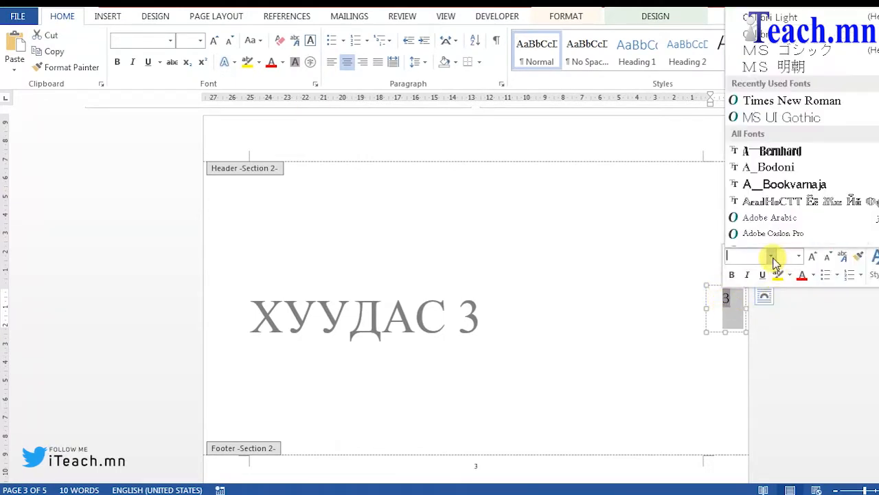
{"action": "left_click", "coordinate": [756, 100]}
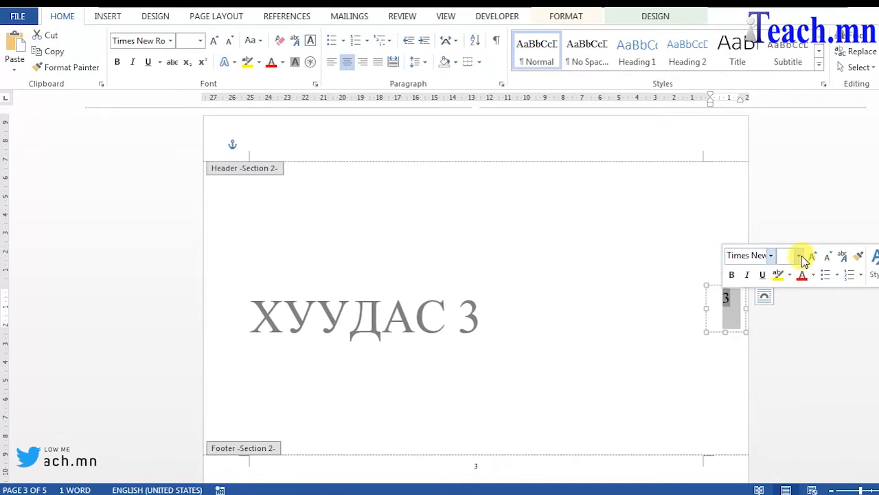
{"action": "left_click", "coordinate": [801, 256]}
{"action": "left_click", "coordinate": [796, 327]}
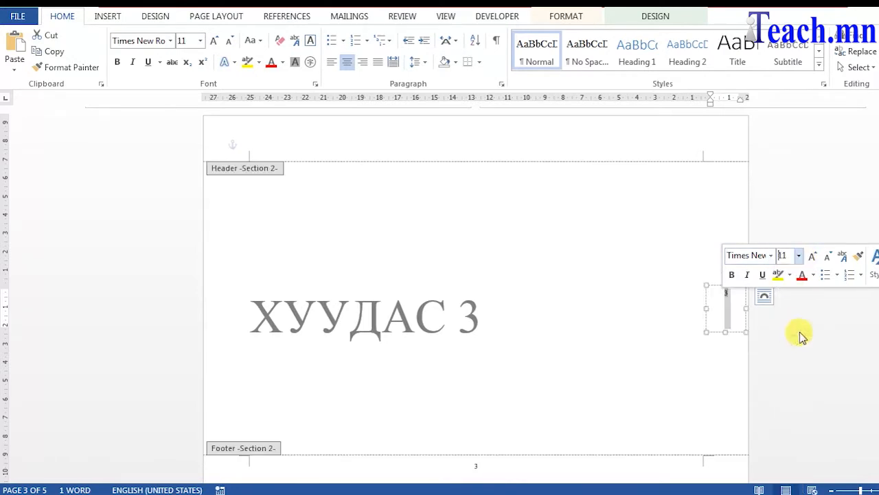
Rotate the margin page number's text direction to Rotate all text 270°.
{"action": "left_click", "coordinate": [739, 316]}
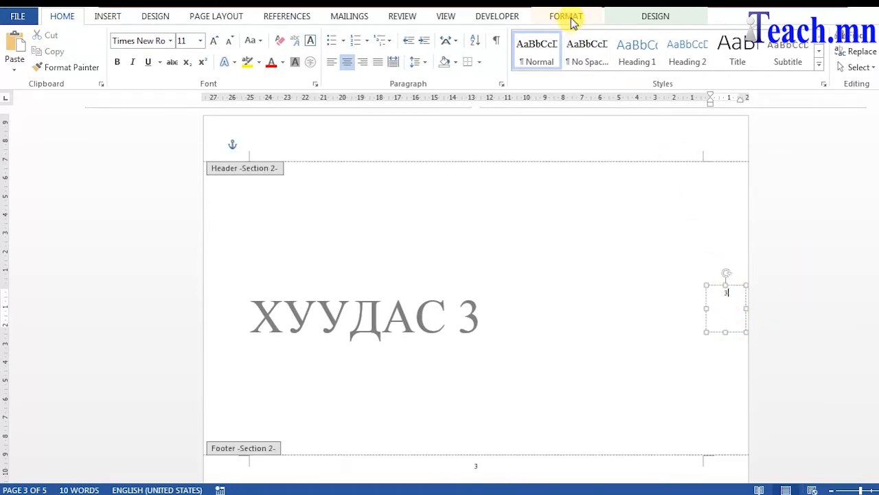
{"action": "double_click", "coordinate": [728, 292]}
{"action": "left_click", "coordinate": [570, 17]}
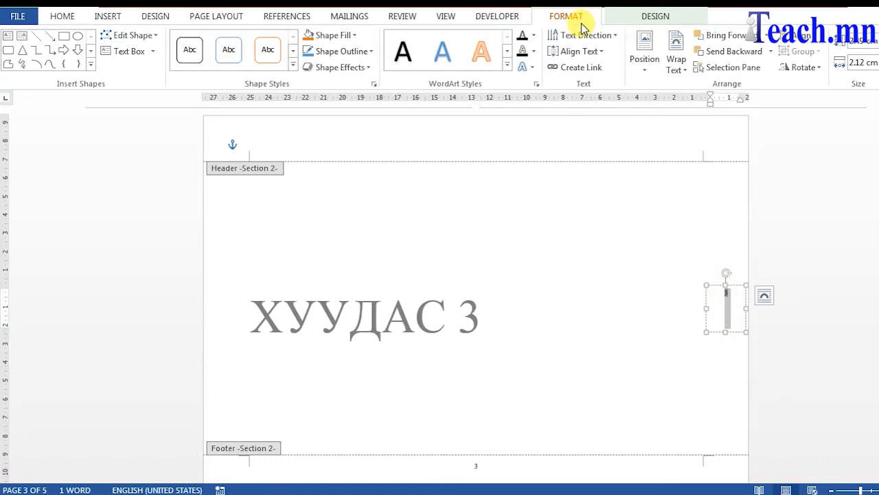
{"action": "left_click", "coordinate": [619, 43]}
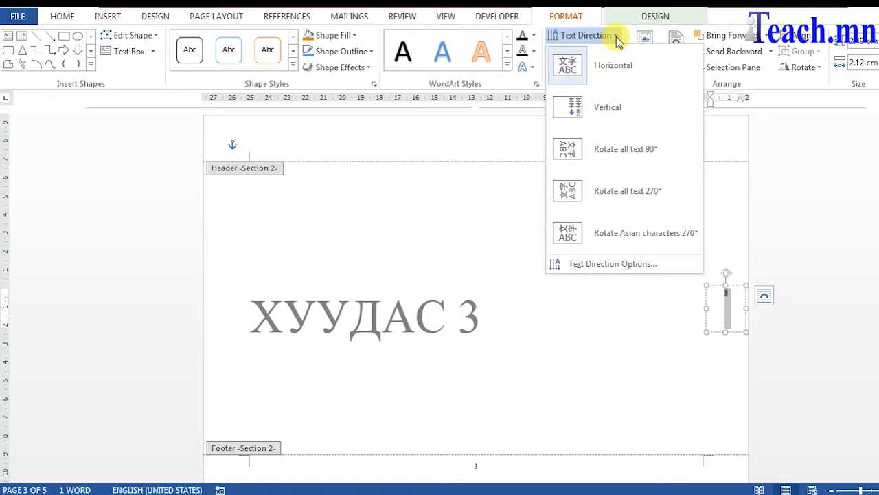
{"action": "left_click", "coordinate": [622, 198]}
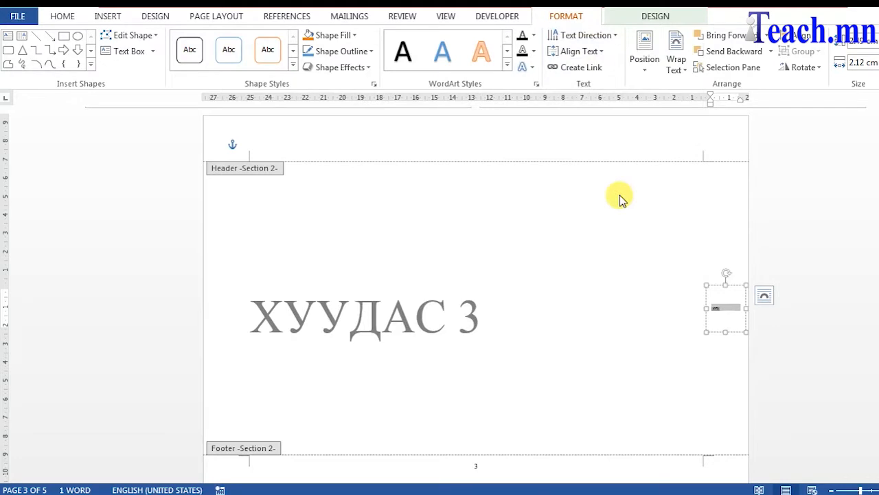
{"action": "left_click", "coordinate": [768, 374]}
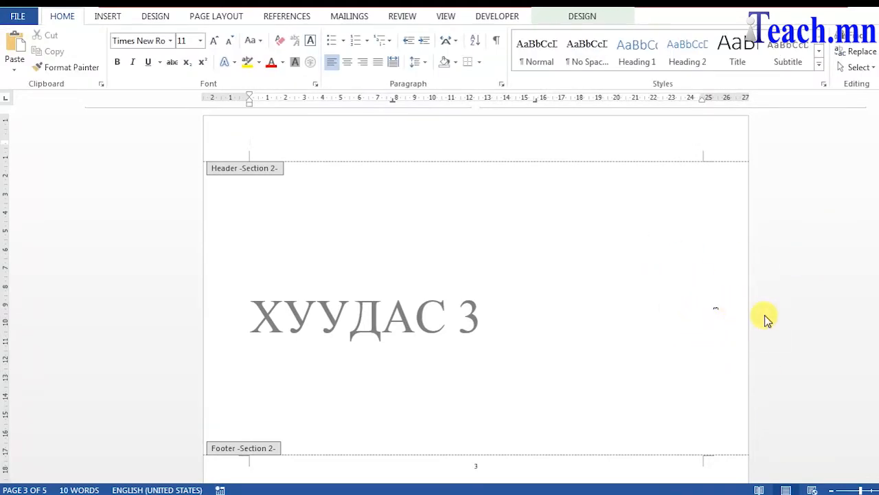
Move the rotated page number box slightly to the right, toward the page edge.
{"action": "left_click", "coordinate": [707, 302]}
{"action": "left_click_drag", "start_coordinate": [732, 287], "coordinate": [744, 286]}
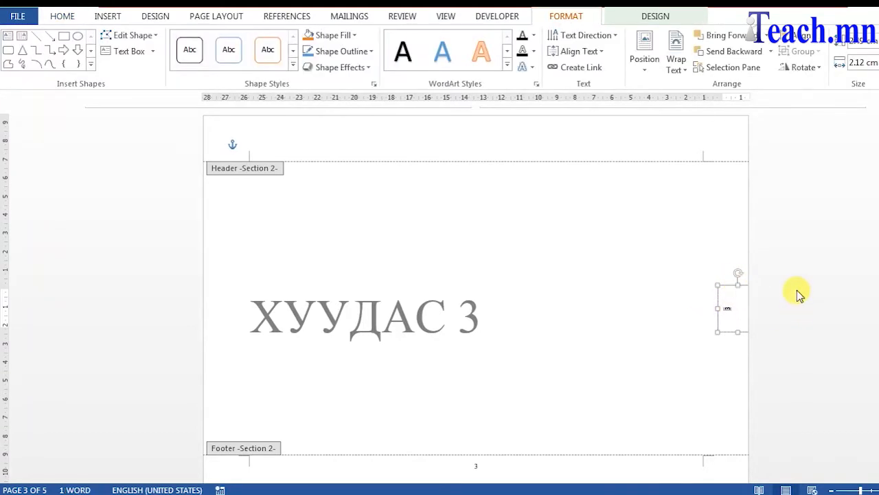
{"action": "left_click", "coordinate": [804, 294]}
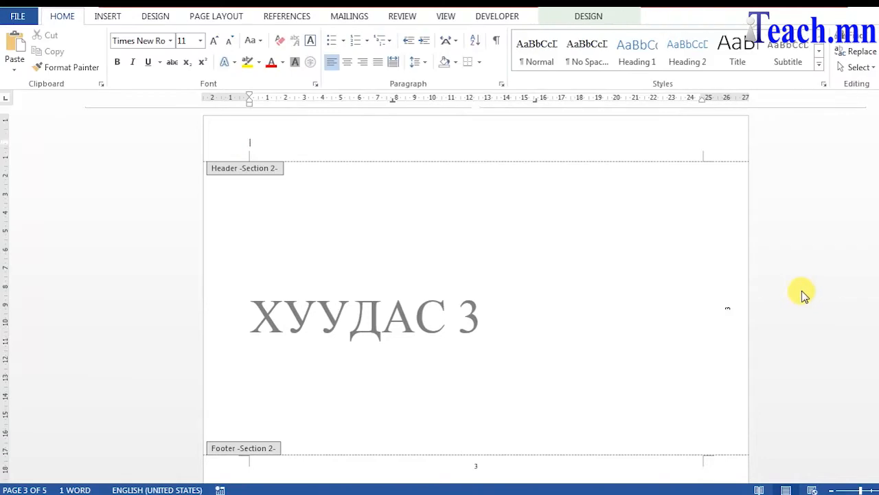
Delete the page number from the footer of page 3.
{"action": "scroll", "coordinate": [784, 302], "scroll_direction": "down", "scroll_amount": 3}
{"action": "left_click", "coordinate": [471, 323]}
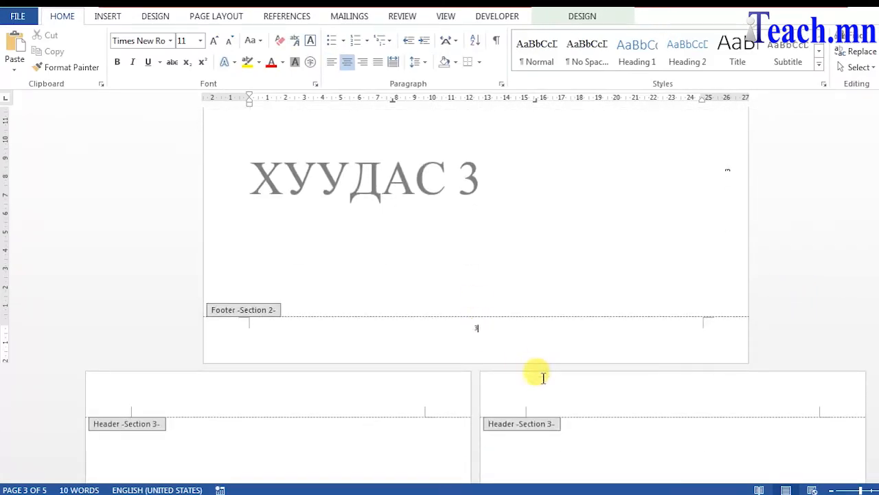
{"action": "key", "text": "shift+Right"}
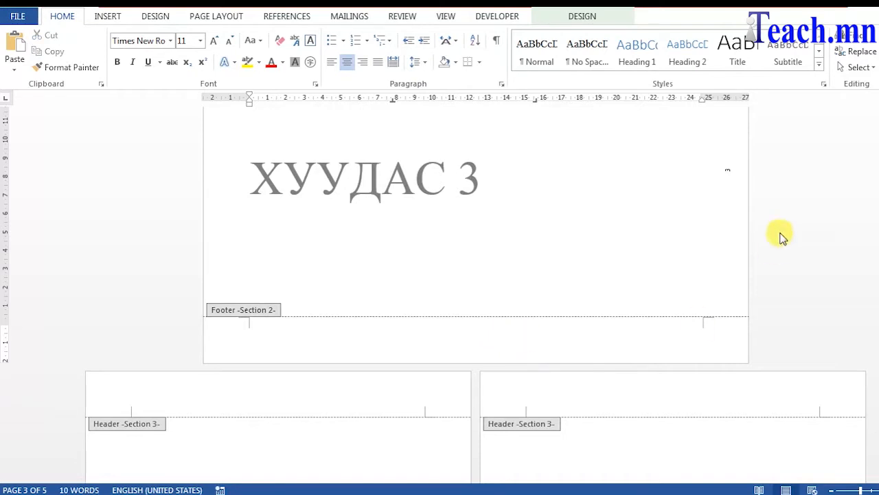
Exit header and footer editing by returning to the document body.
{"action": "scroll", "coordinate": [771, 295], "scroll_direction": "down", "scroll_amount": 5}
{"action": "scroll", "coordinate": [543, 343], "scroll_direction": "down", "scroll_amount": 3}
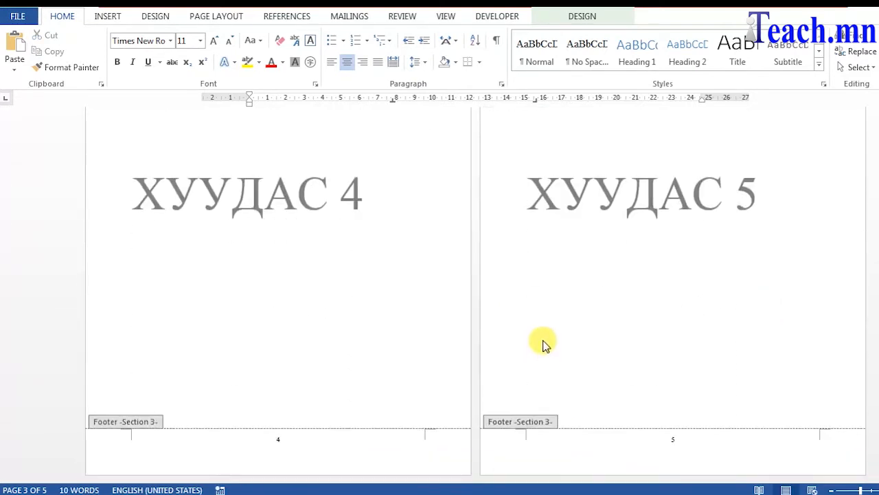
{"action": "scroll", "coordinate": [779, 354], "scroll_direction": "up", "scroll_amount": 8}
{"action": "scroll", "coordinate": [780, 209], "scroll_direction": "up", "scroll_amount": 3}
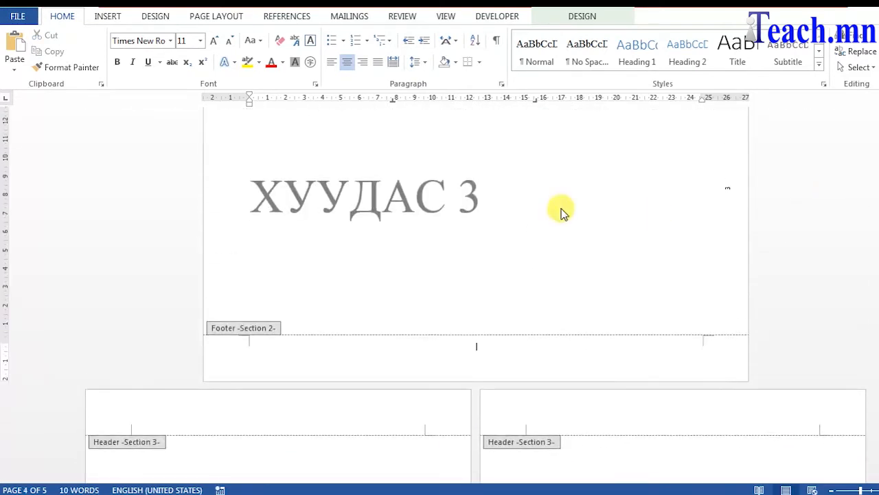
{"action": "double_click", "coordinate": [559, 206]}
Scroll through pages 3 to 5 to review the page numbering.
{"action": "scroll", "coordinate": [790, 240], "scroll_direction": "up", "scroll_amount": 1}
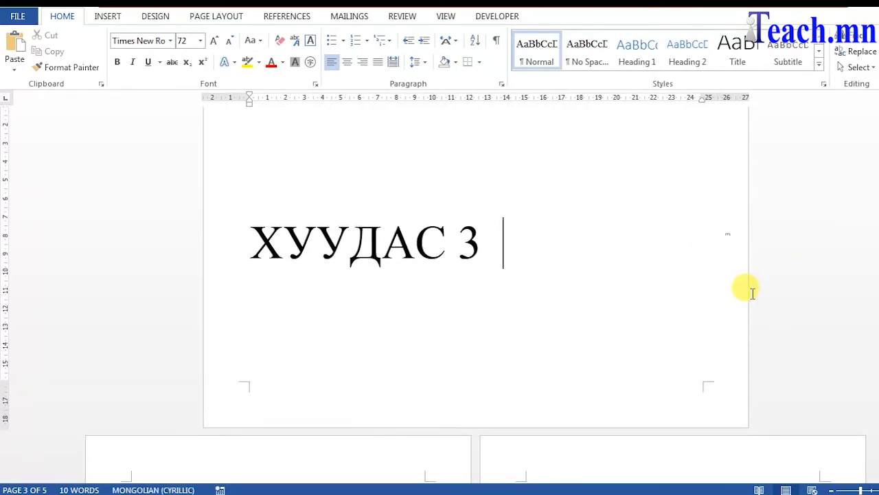
{"action": "scroll", "coordinate": [753, 293], "scroll_direction": "up", "scroll_amount": 10}
{"action": "scroll", "coordinate": [749, 290], "scroll_direction": "down", "scroll_amount": 8}
{"action": "scroll", "coordinate": [731, 245], "scroll_direction": "down", "scroll_amount": 6}
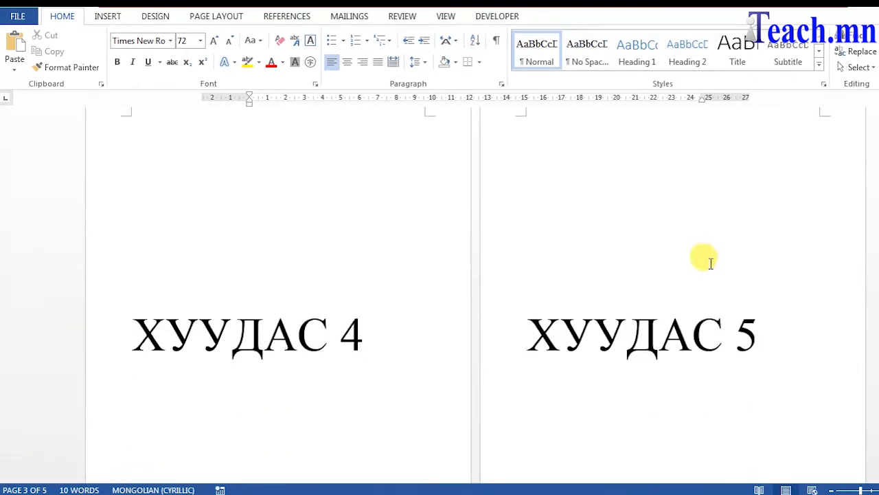
{"action": "scroll", "coordinate": [721, 295], "scroll_direction": "down", "scroll_amount": 3}
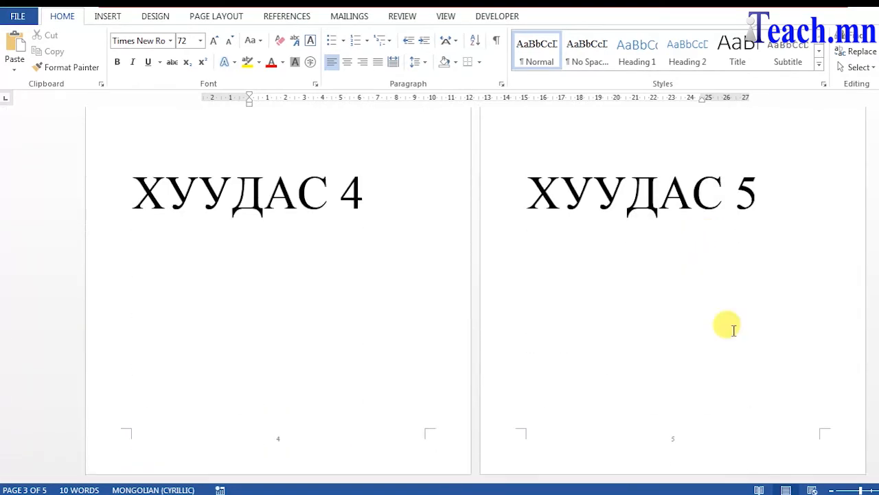
{"action": "left_click", "coordinate": [756, 262]}
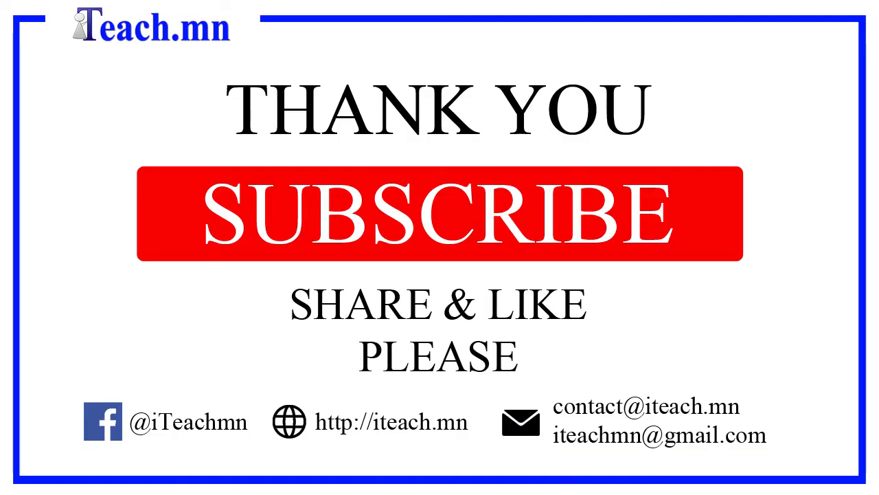